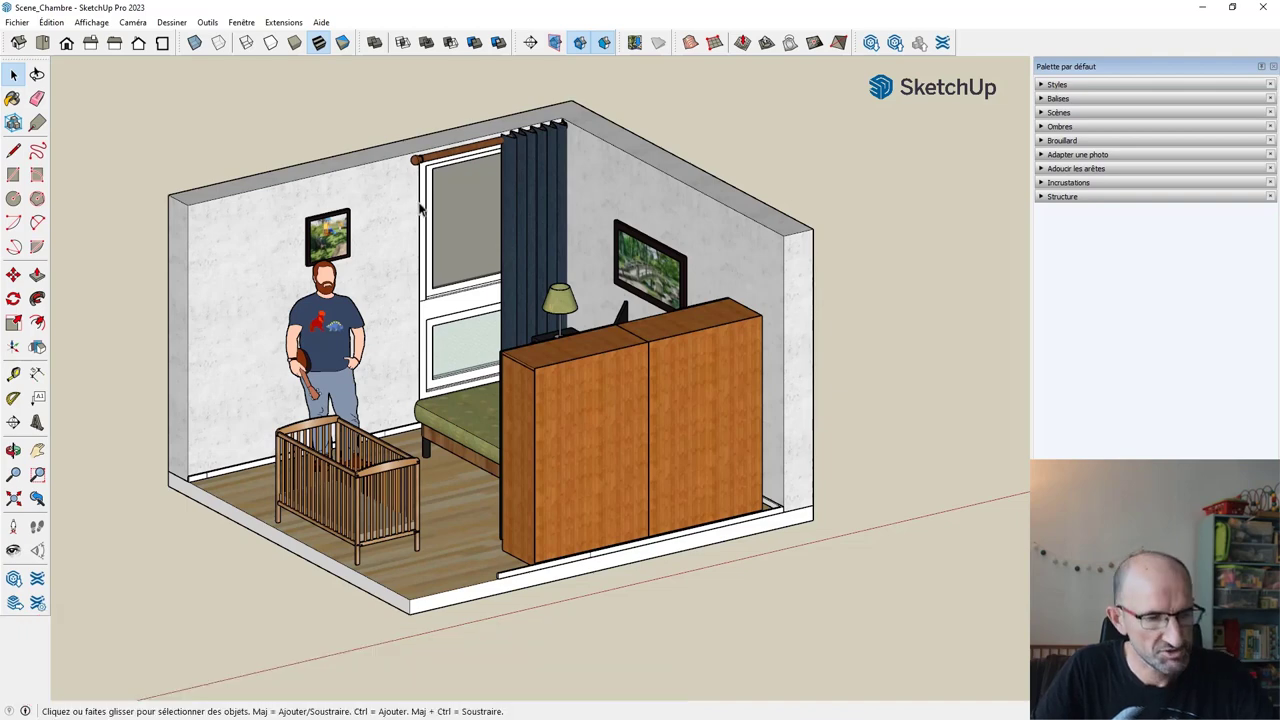
Shift the bedroom model slightly in the view and bring up the Aide (Help) menu
shift+middle_drag(488, 194, 520, 212)
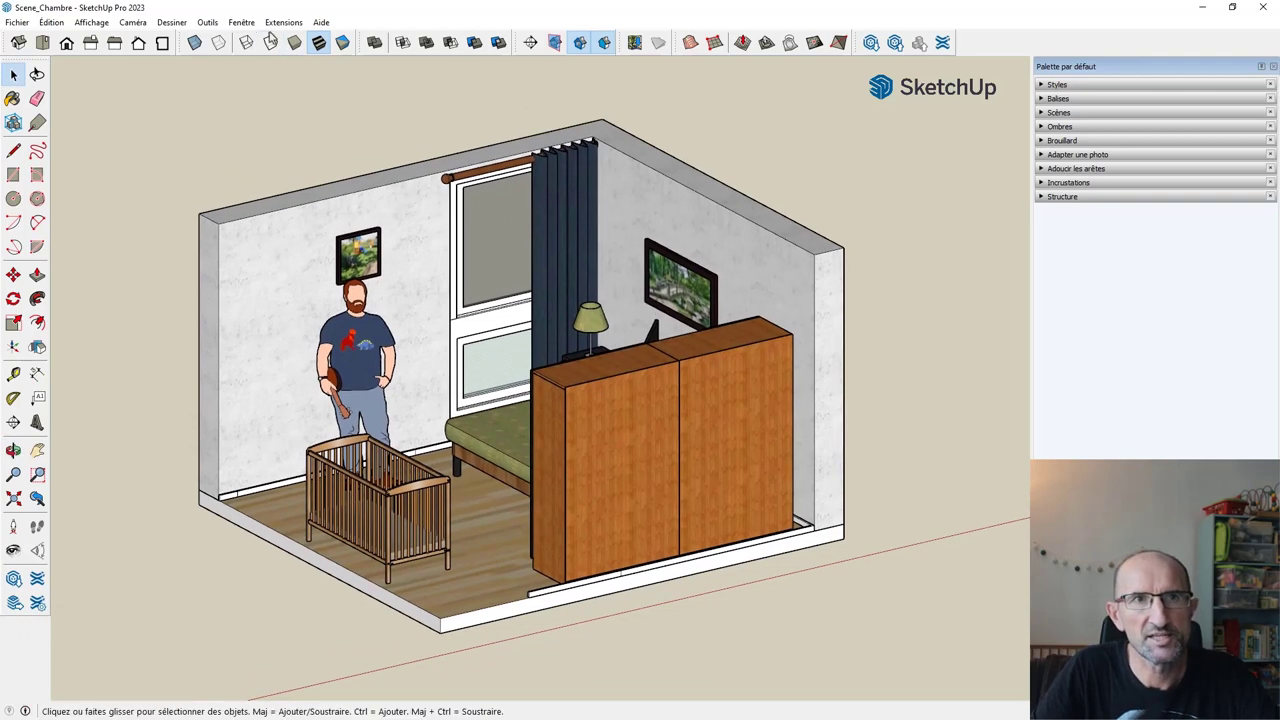
click(321, 22)
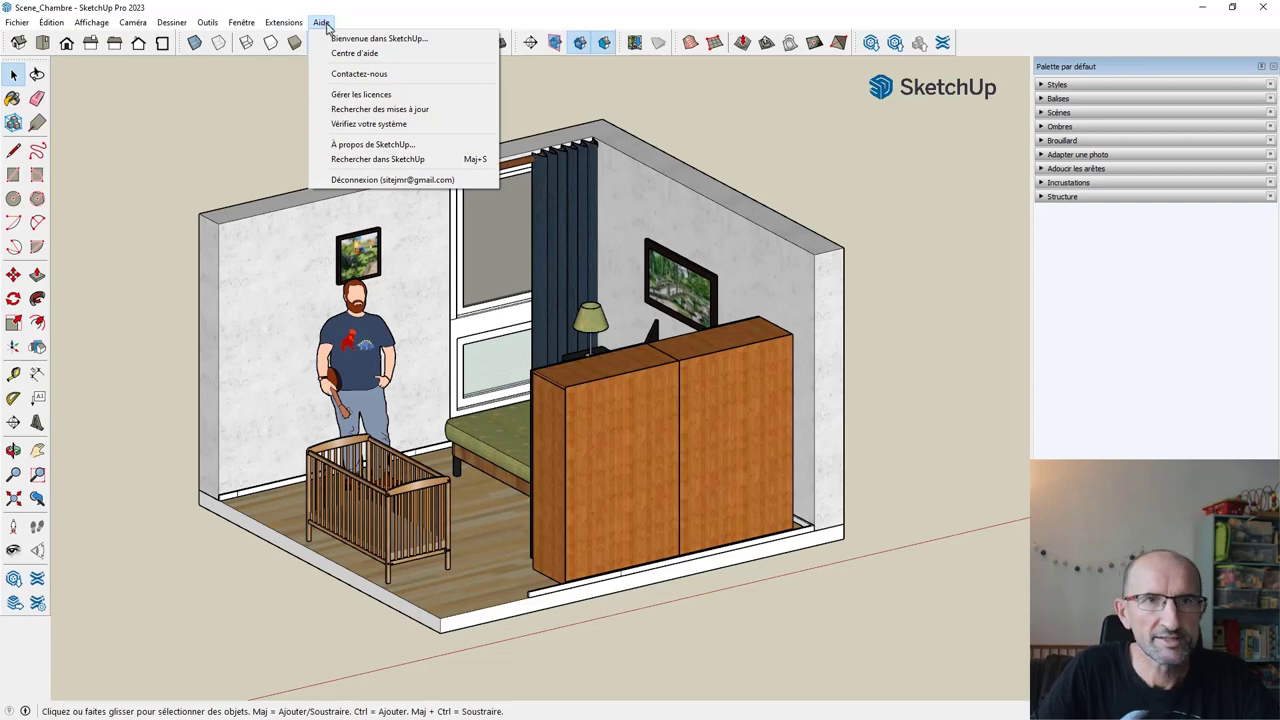
Check for updates, note version 23.1.329 is available, and dismiss the notice for now
click(366, 113)
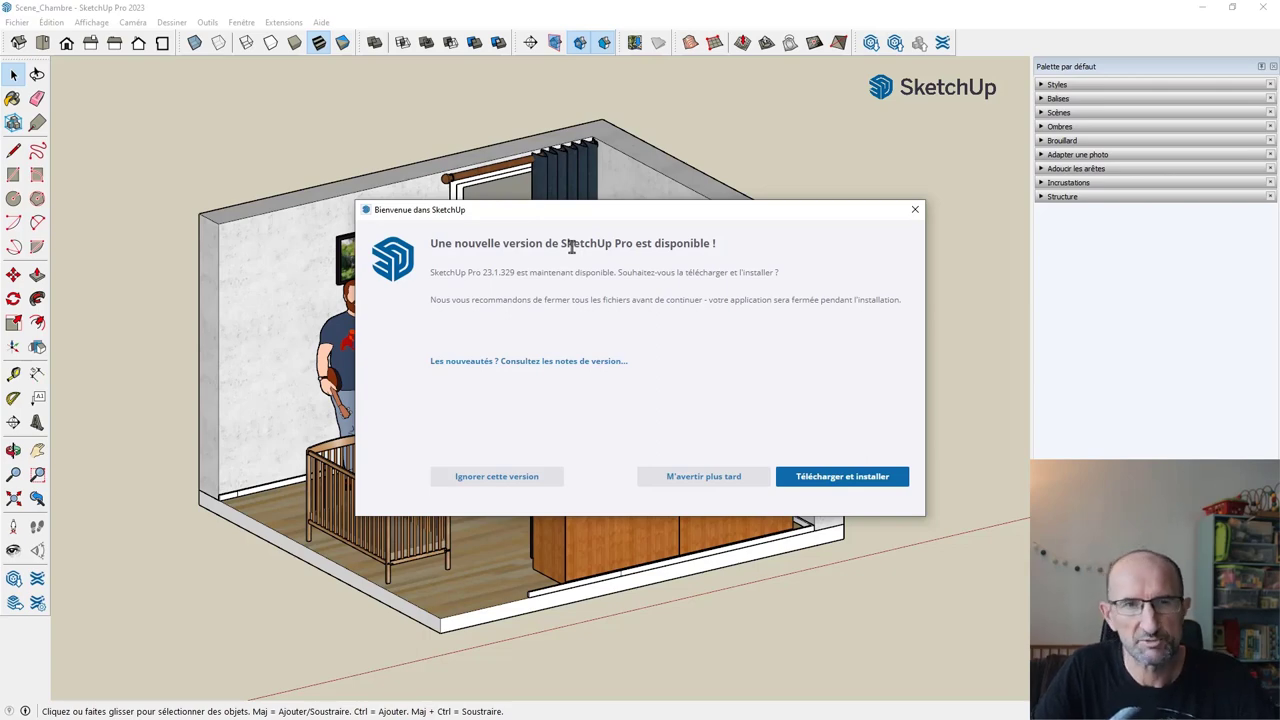
click(913, 210)
middle_drag(556, 210, 559, 219)
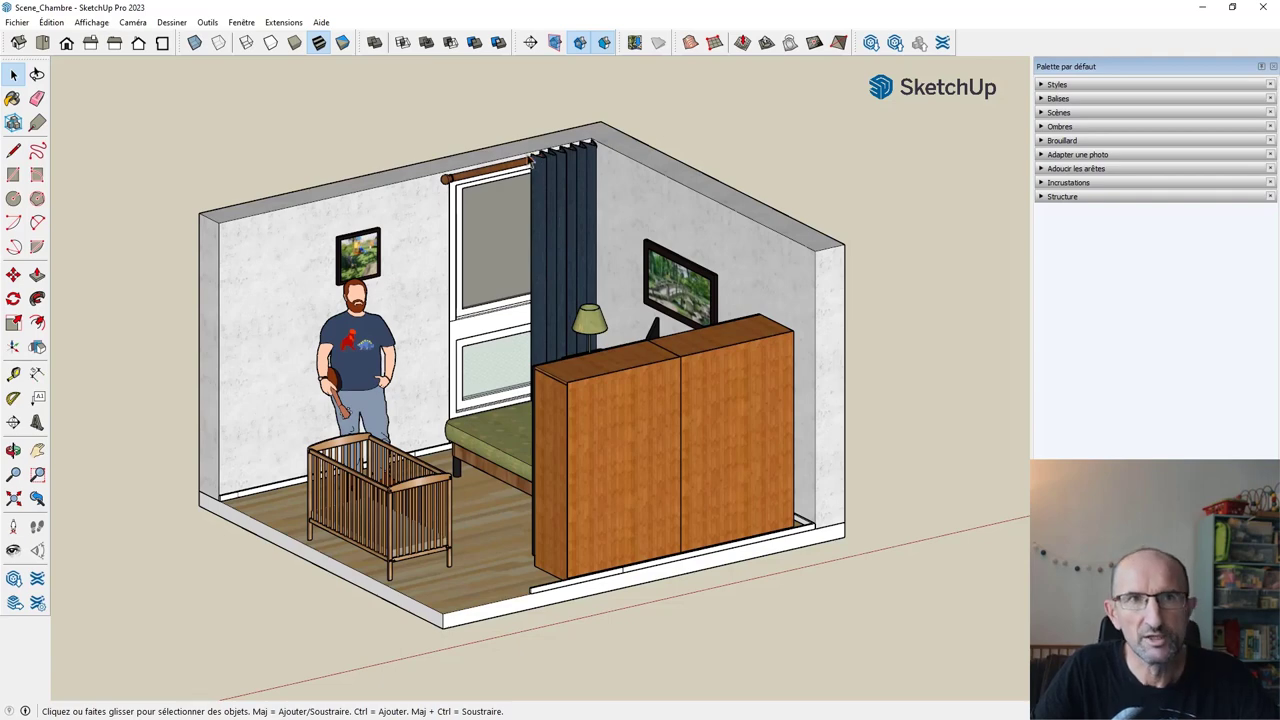
Download the SketchUp 23.1.329 update to 100% and continue toward installing it
click(323, 24)
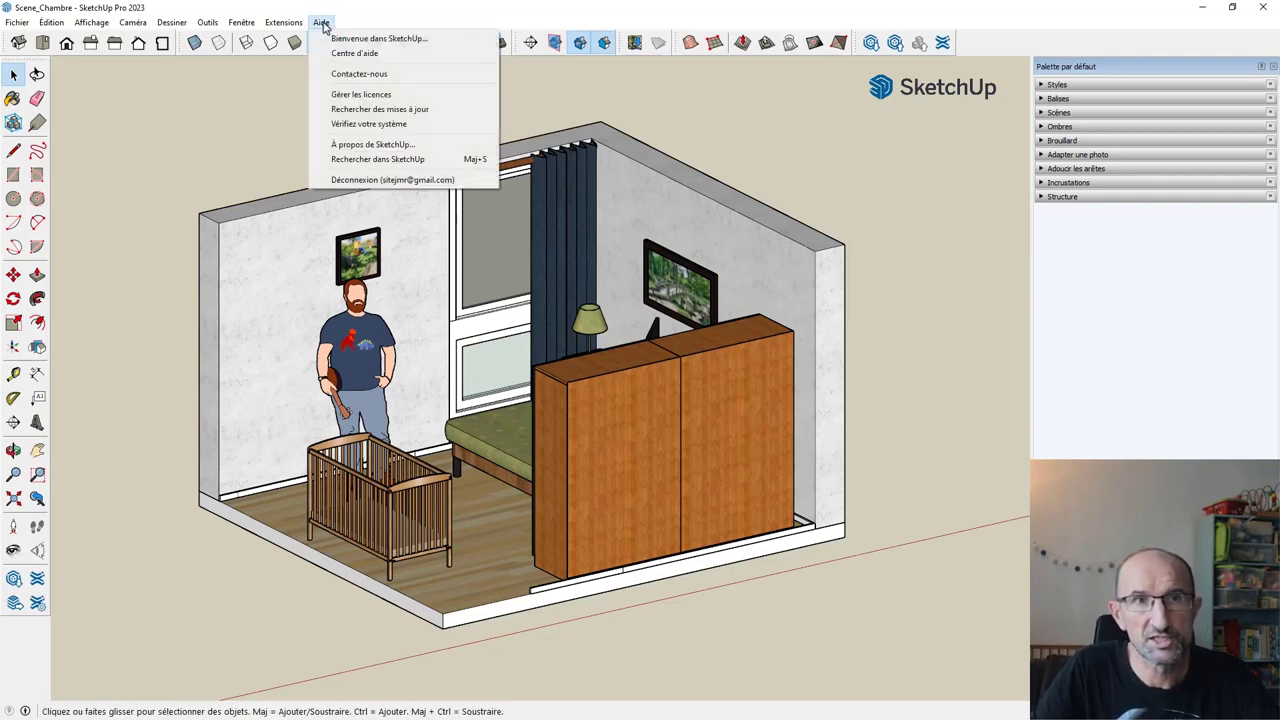
click(365, 112)
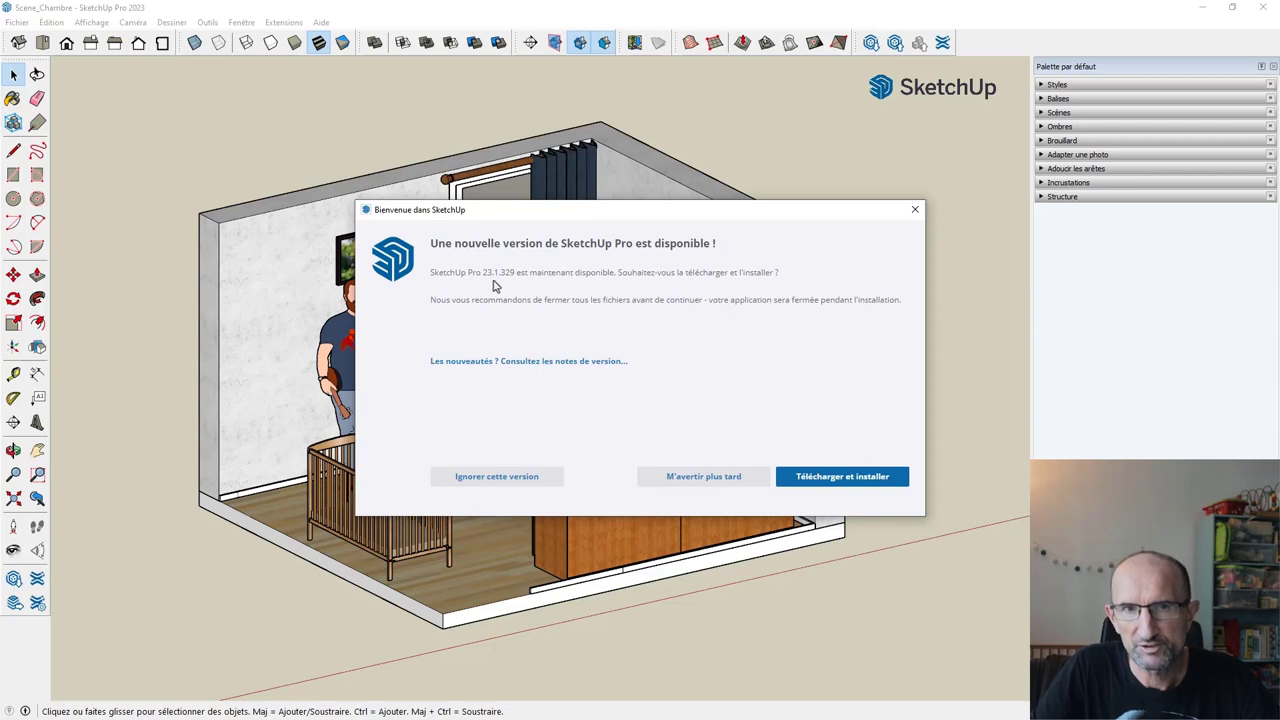
click(859, 478)
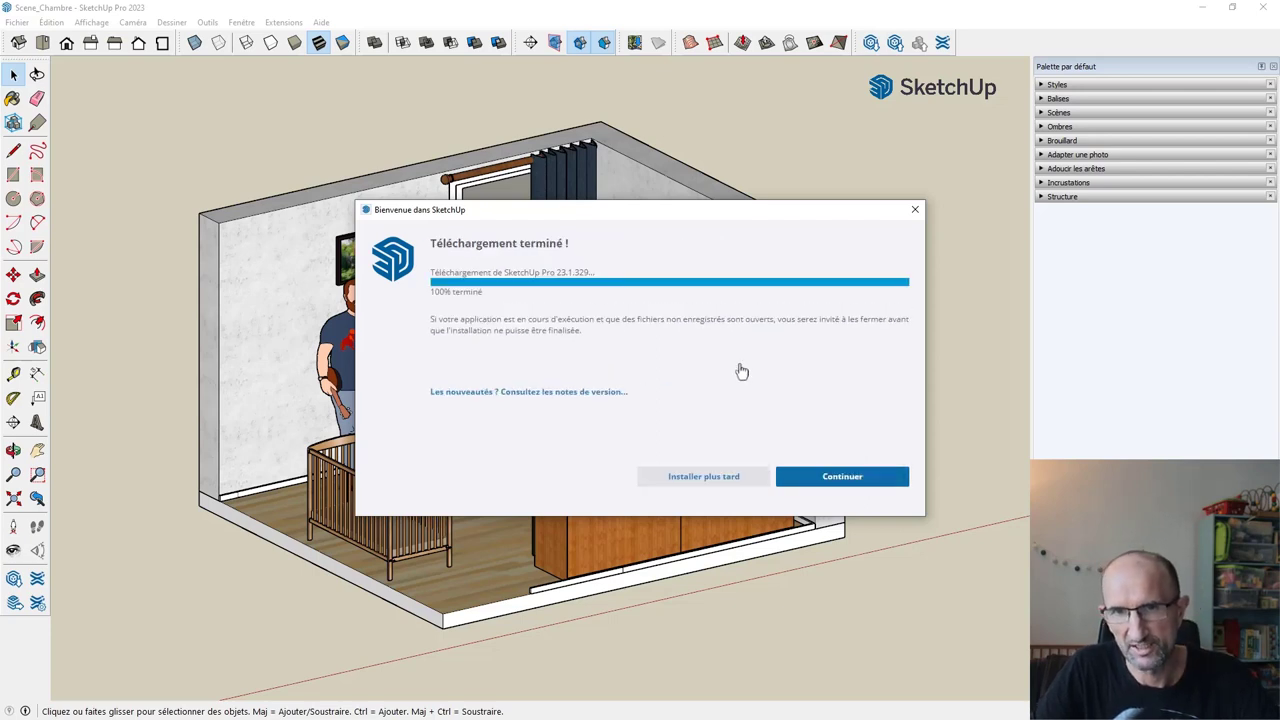
click(843, 478)
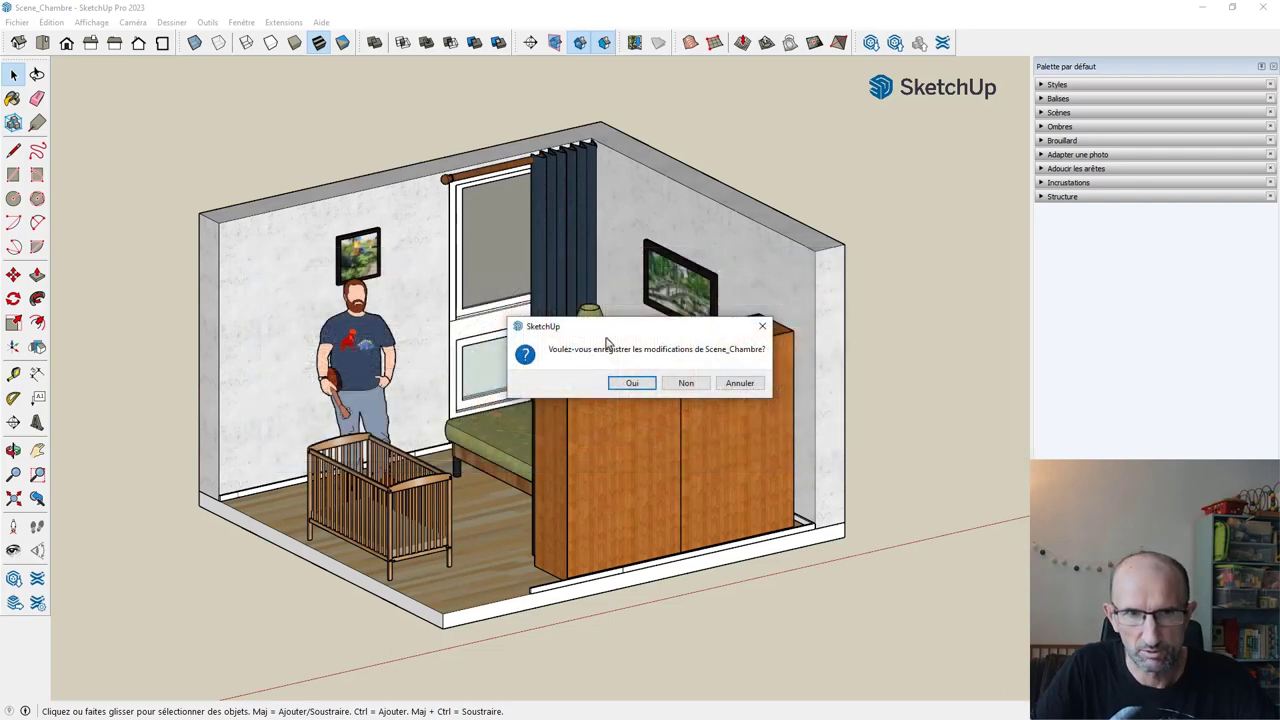
Decline saving Scene_Chambre changes so SketchUp closes and the 23.1.329 installer launches
click(688, 386)
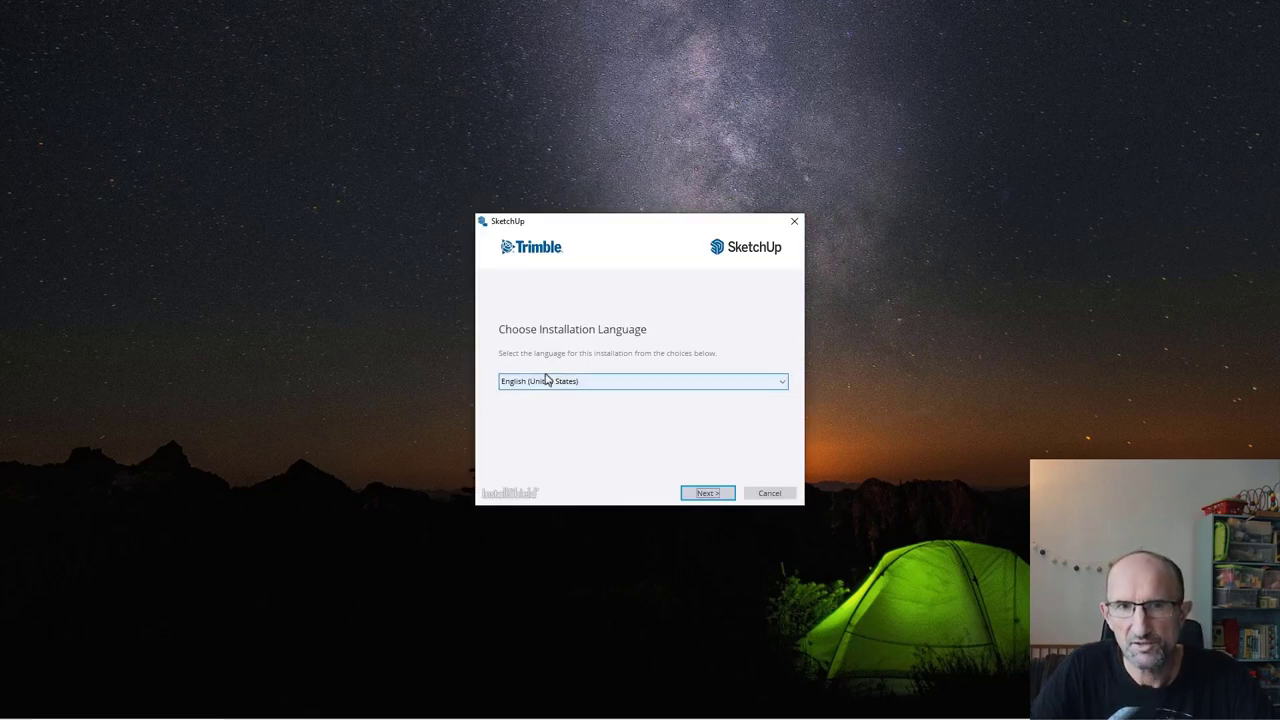
Keep English (United States) as the installation language and advance to the install options
click(597, 384)
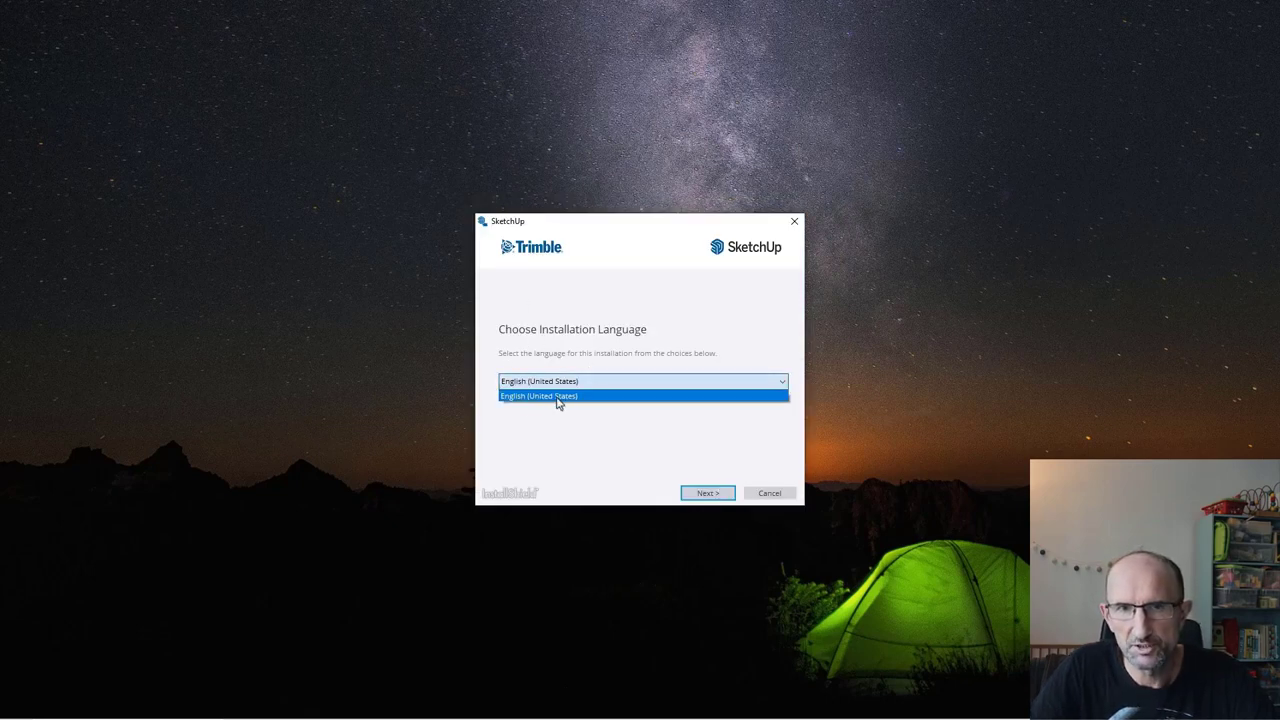
click(549, 396)
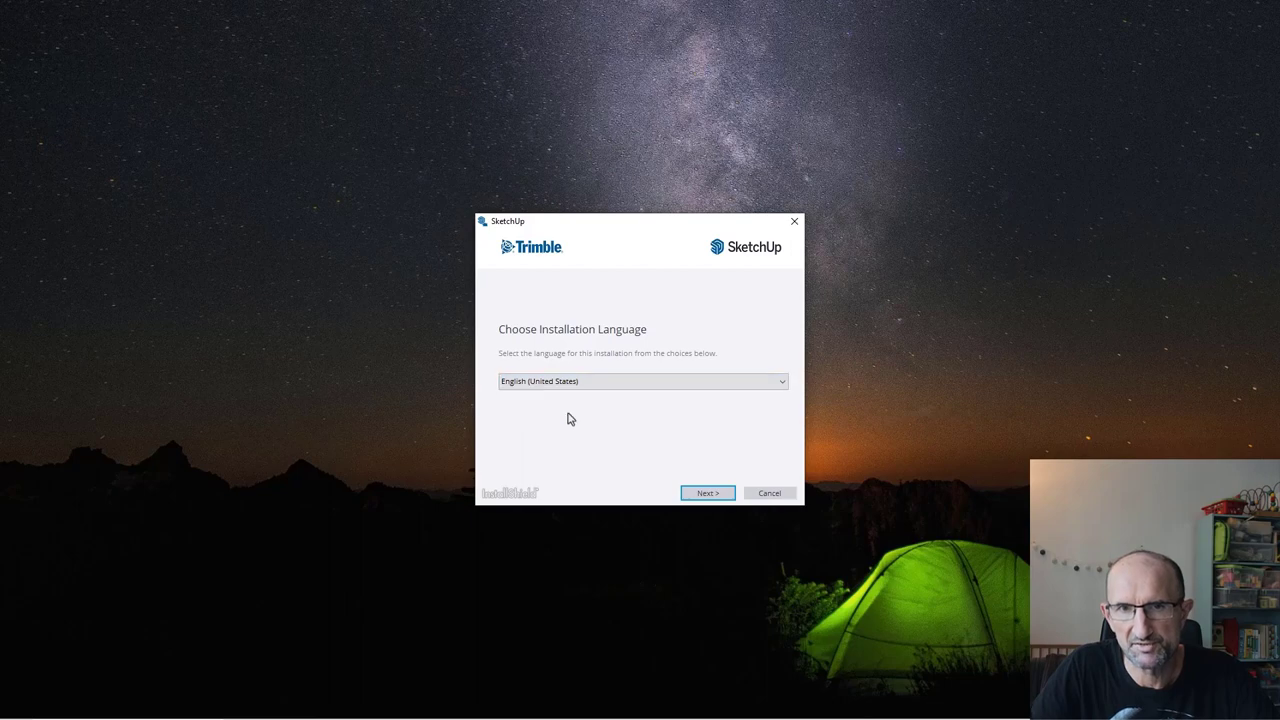
click(708, 495)
click(710, 496)
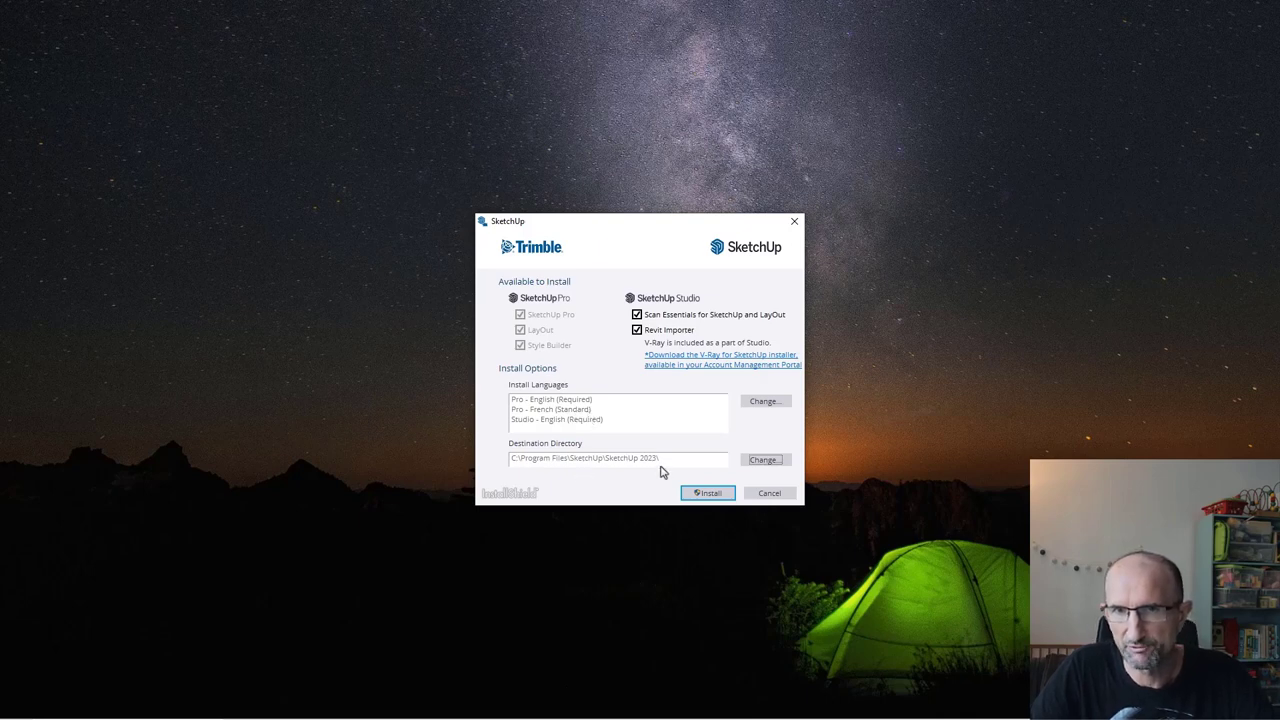
Install SketchUp 2023 with Scan Essentials and Revit Importer into C:\Program Files\SketchUp\SketchUp 2023\
click(708, 493)
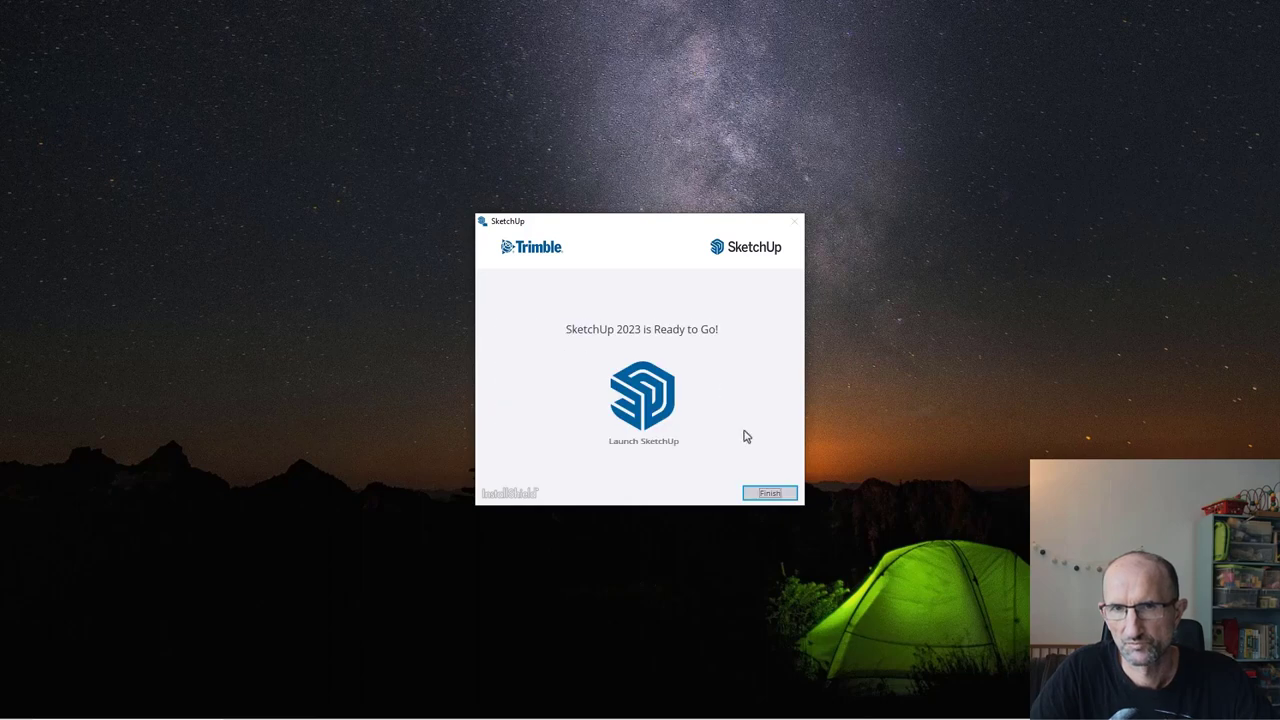
Finish the installer and orbit the reopened Scene_Chambre_Pro bedroom model
click(770, 494)
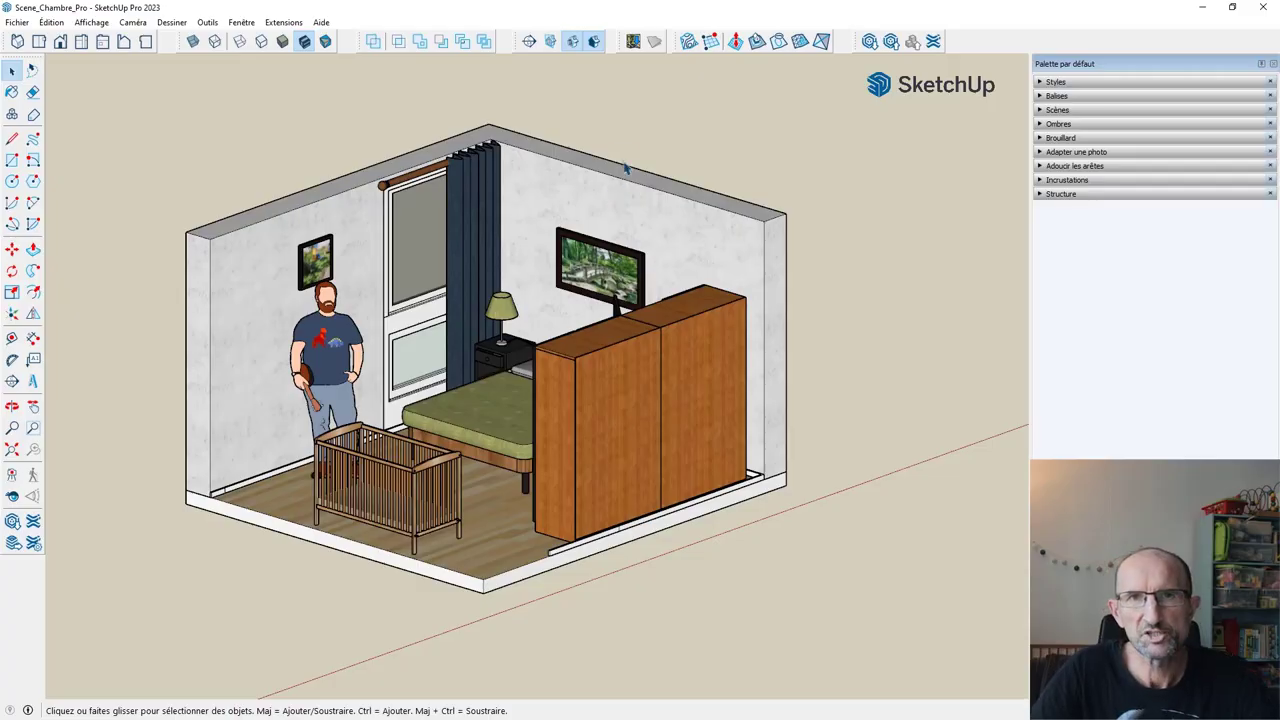
middle_drag(625, 170, 654, 131)
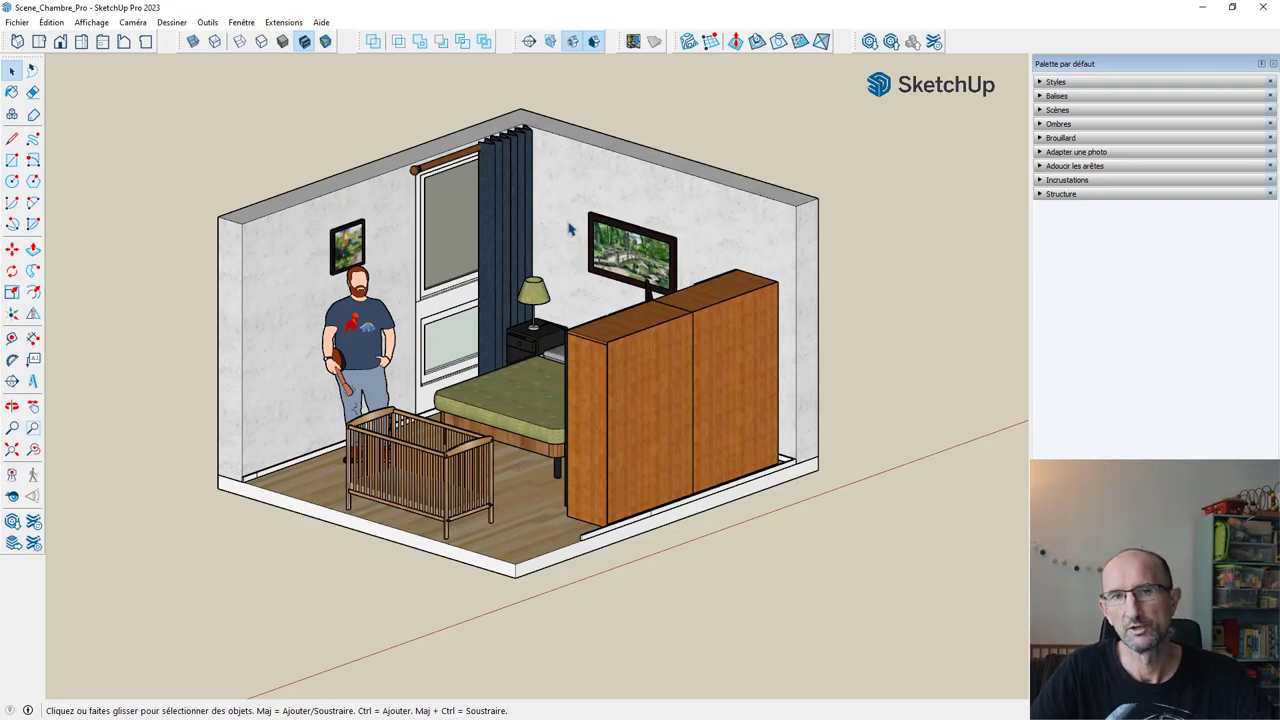
Orbit the Scene_Chambre_Pro bedroom to see the crib, bed and wardrobe from a new angle
mouse_move(506, 345)
middle_down()
mouse_move(975, 358)
mouse_move(645, 405)
middle_up()
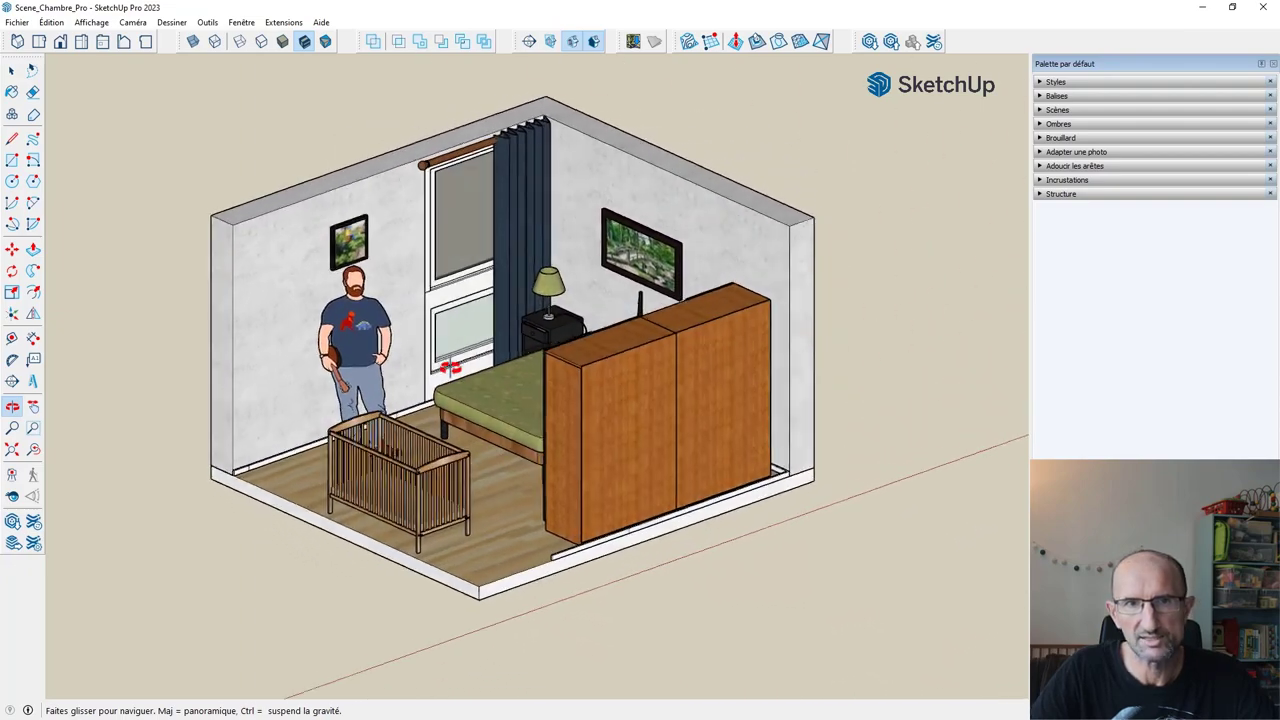